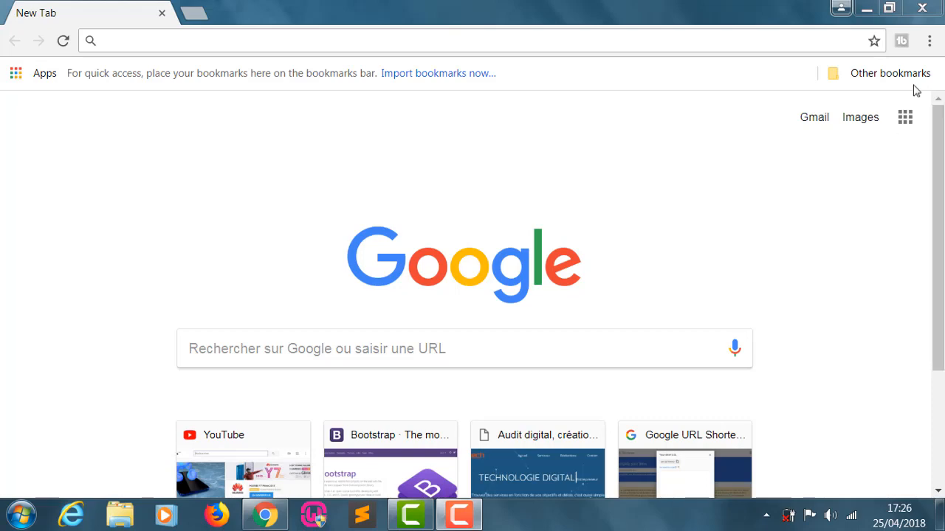
- Search the web for "telecharger java jdk" and open Oracle's Java SE Development Kit 8 downloads page at the 8u172 section
click(653, 36)
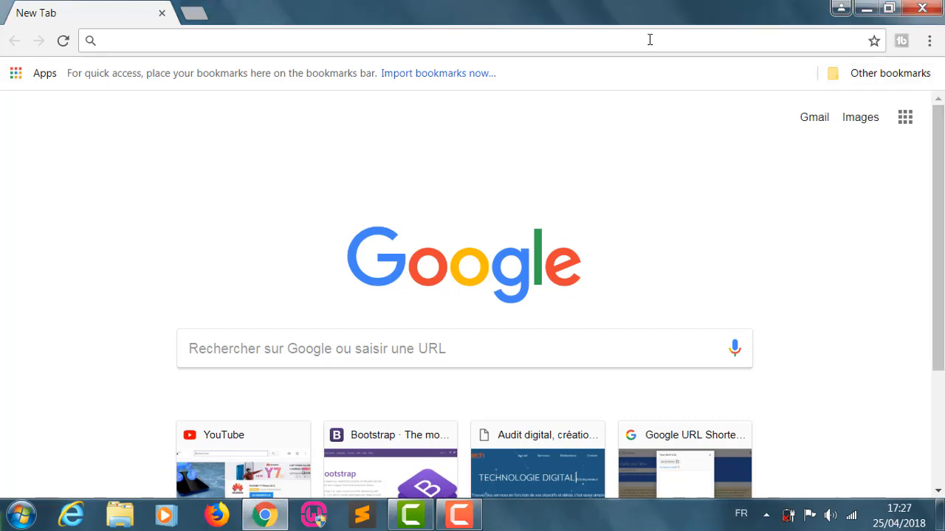
text(telecharger)
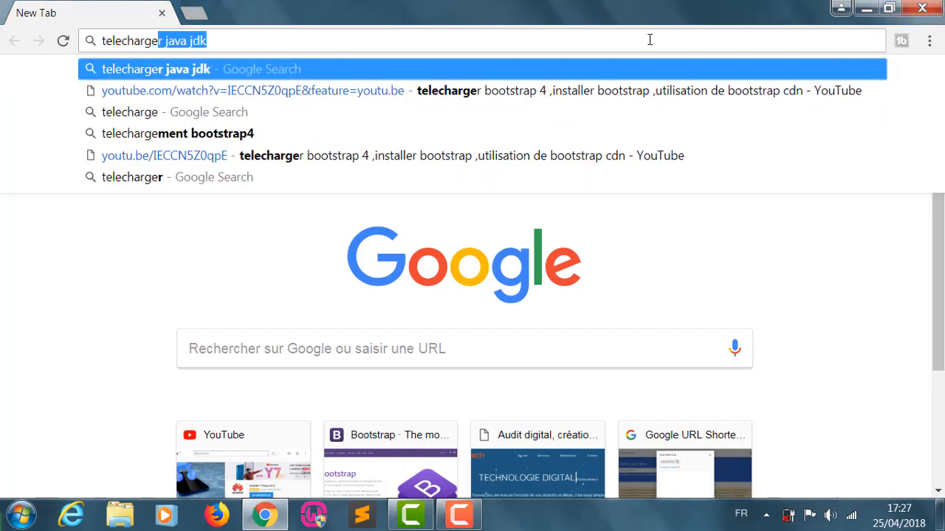
key(BackSpace)
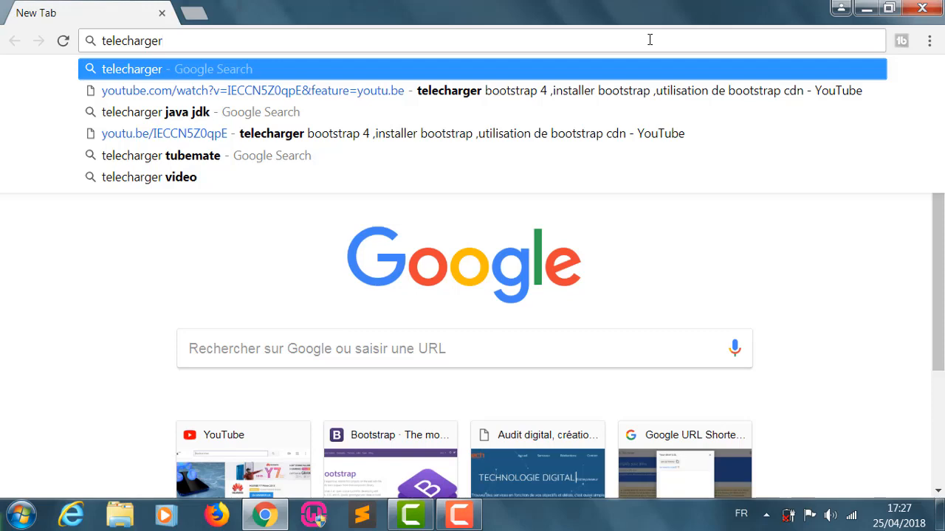
key(Down)
key(Down)
key(Return)
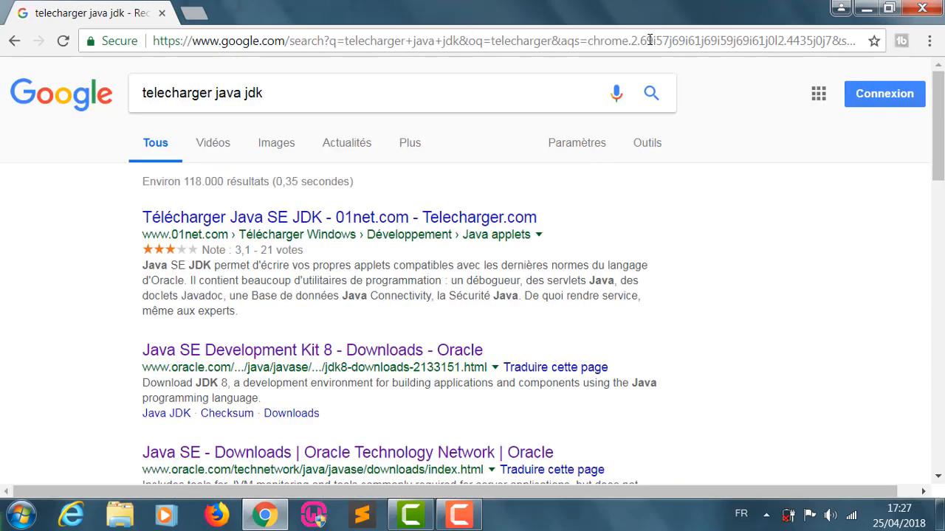
click(342, 358)
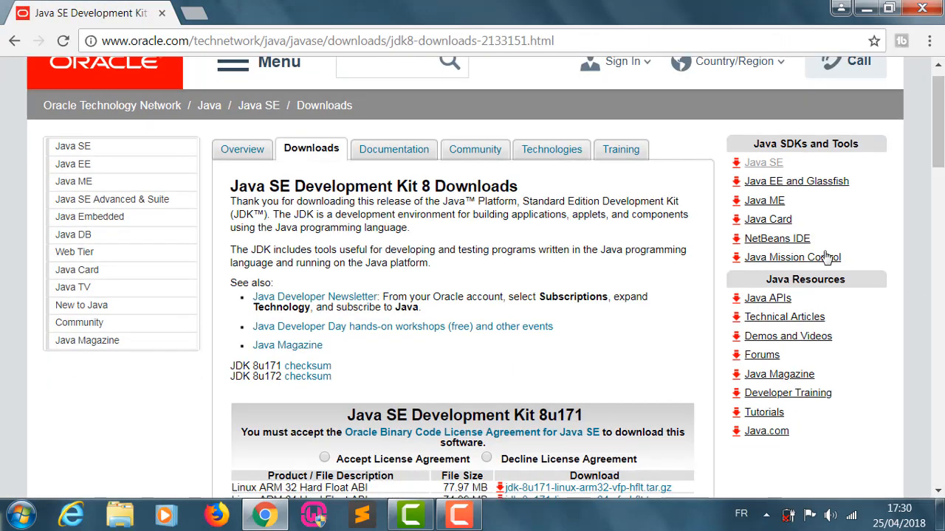
scroll(583, 242, down, 3)
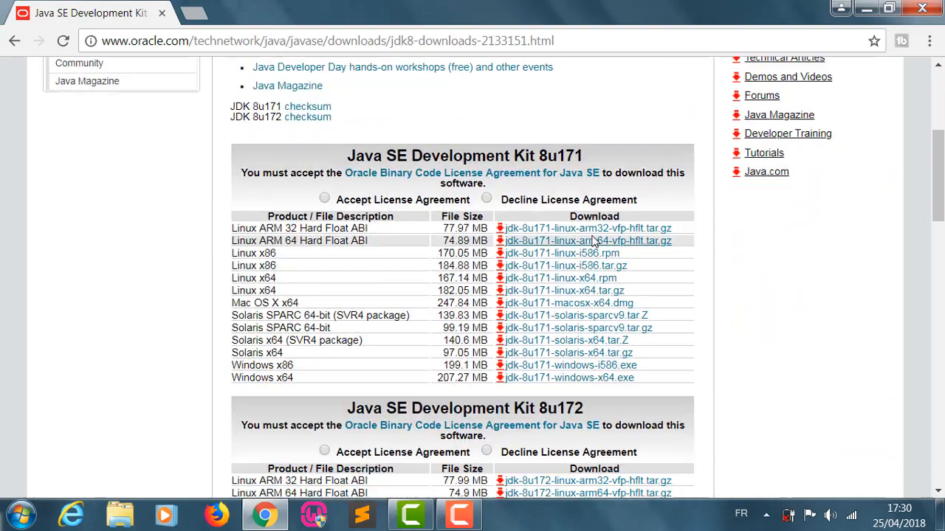
scroll(601, 233, down, 5)
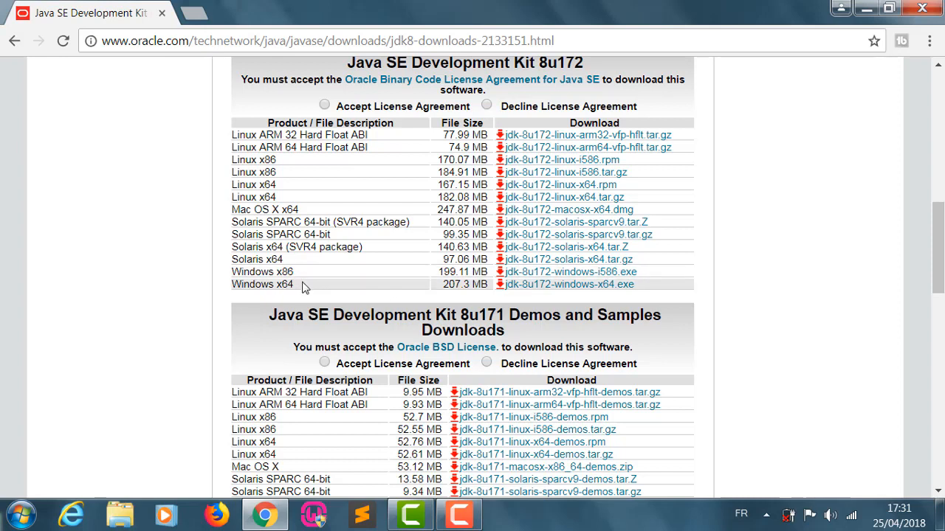
- Check the system type in the computer's properties to determine whether Windows is 32-bit or 64-bit
click(18, 520)
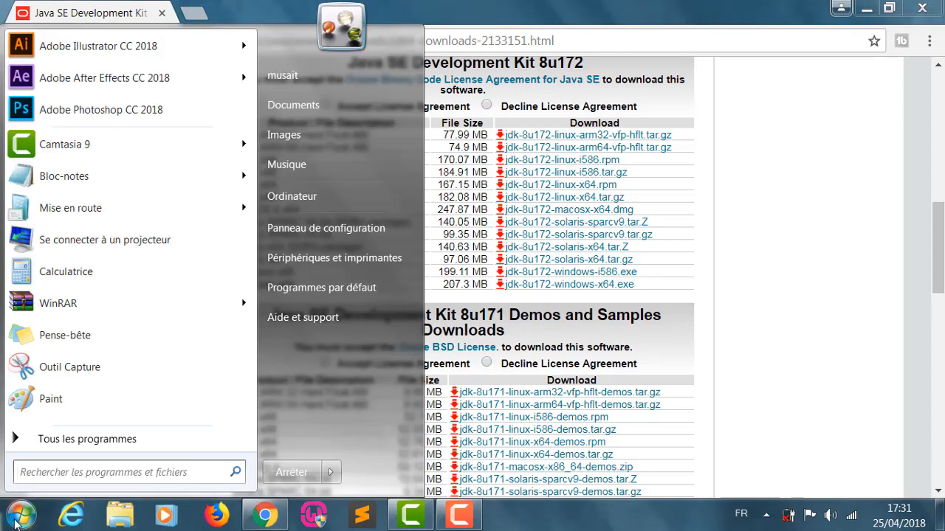
right_click(292, 200)
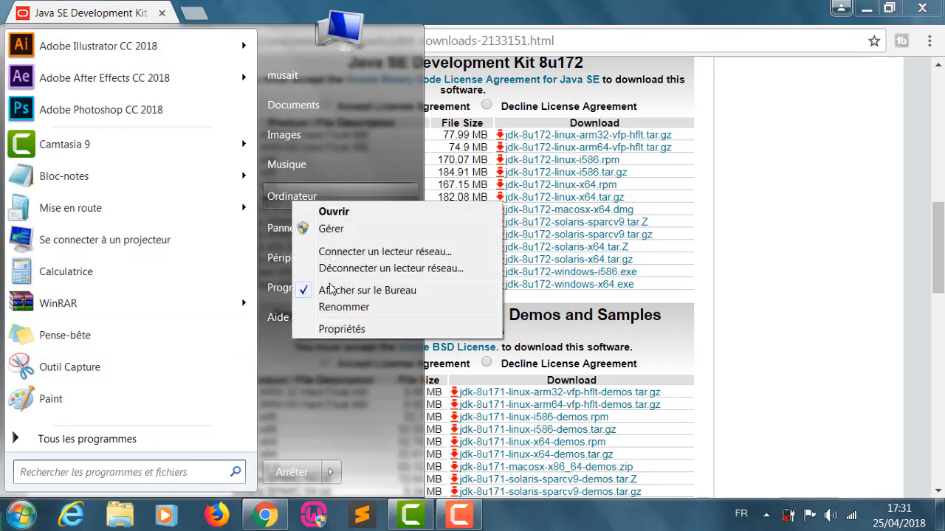
click(362, 332)
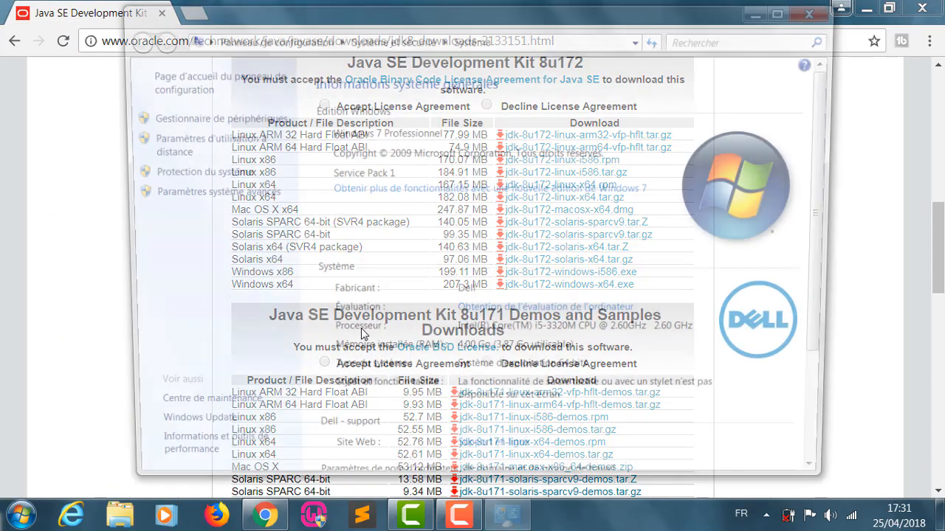
scroll(428, 369, down, 1)
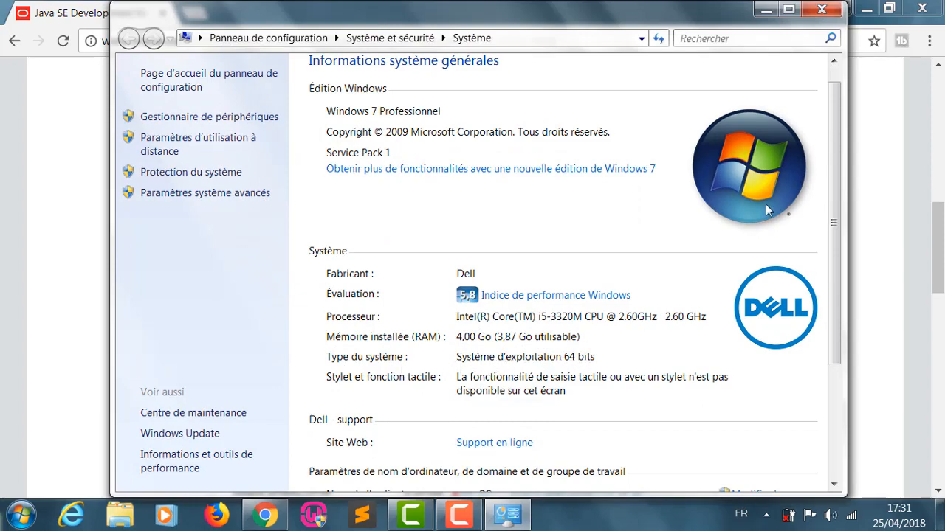
click(821, 8)
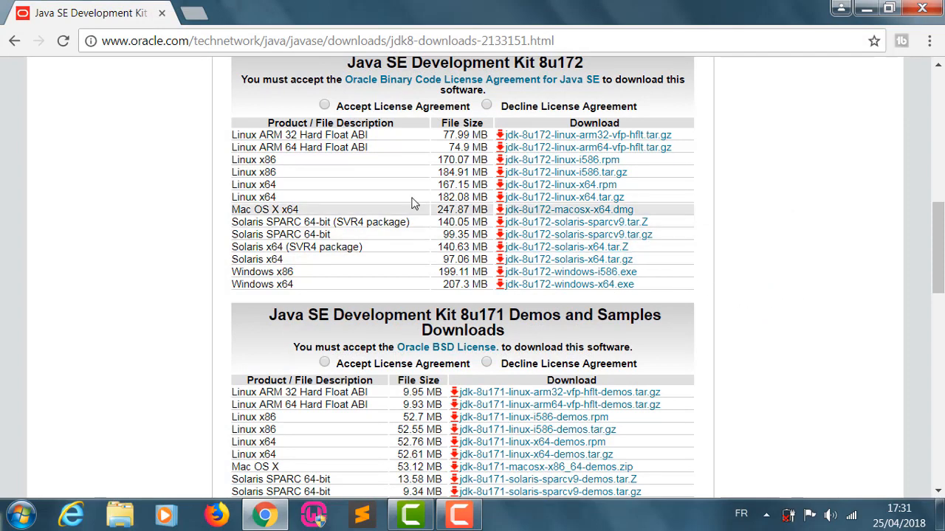
- Accept the license agreement for Java SE Development Kit 8u172 and download jdk-8u172-windows-x64.exe
click(325, 106)
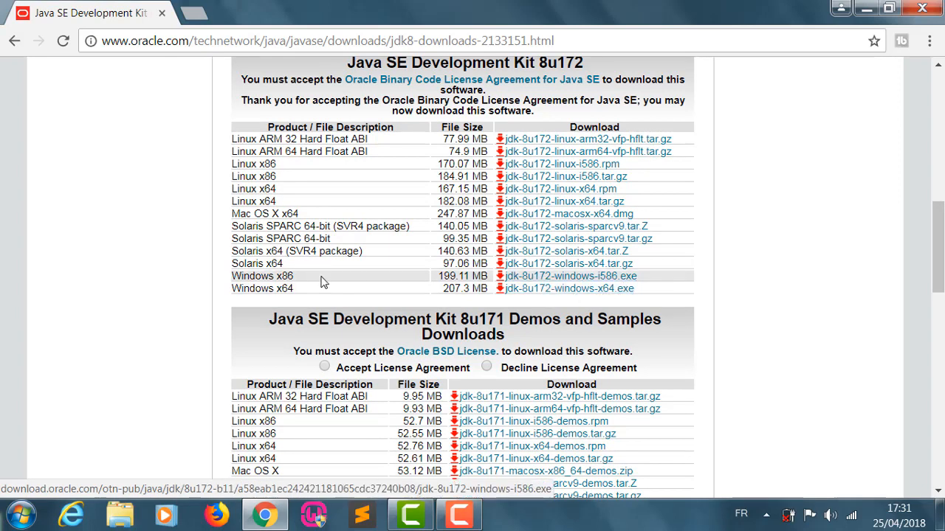
click(588, 292)
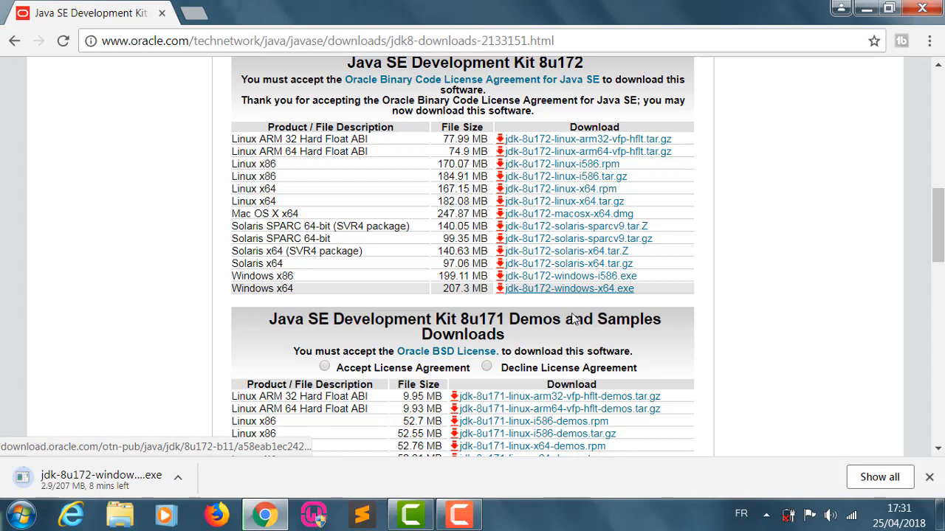
click(465, 516)
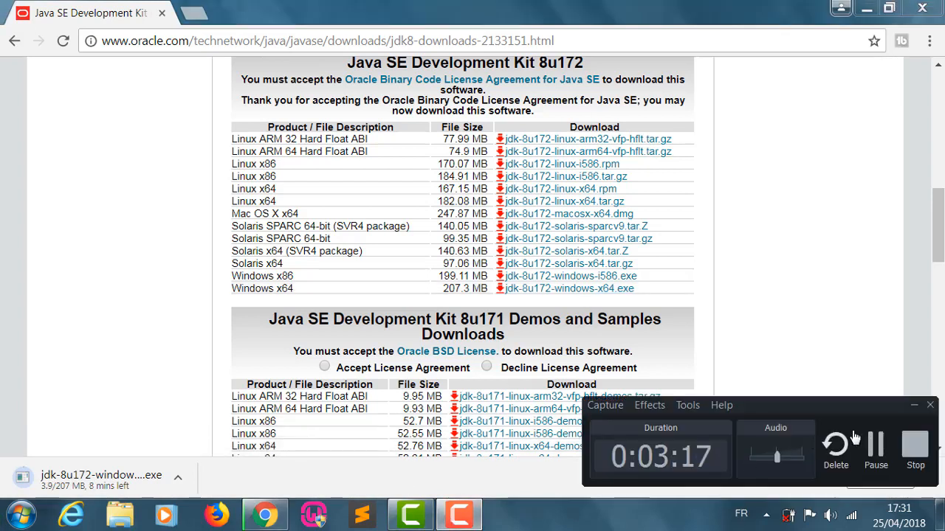
click(876, 445)
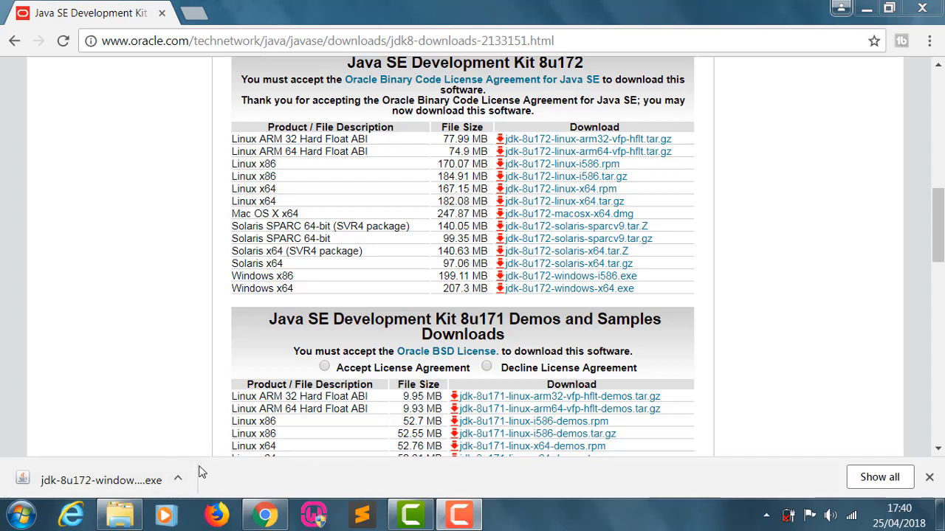
- Launch the jdk-8u172-windows-x64 installer from the Téléchargements folder and clear the folder and browser windows off the desktop
click(123, 516)
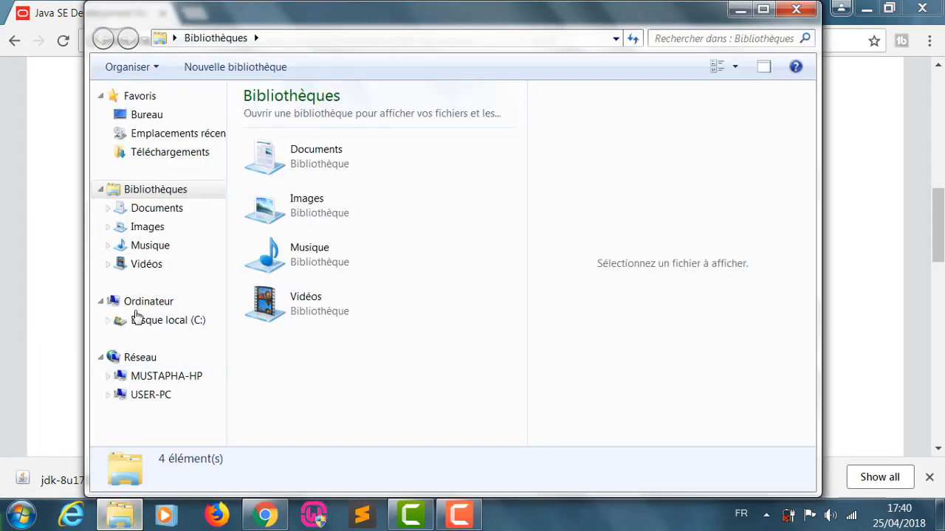
click(193, 155)
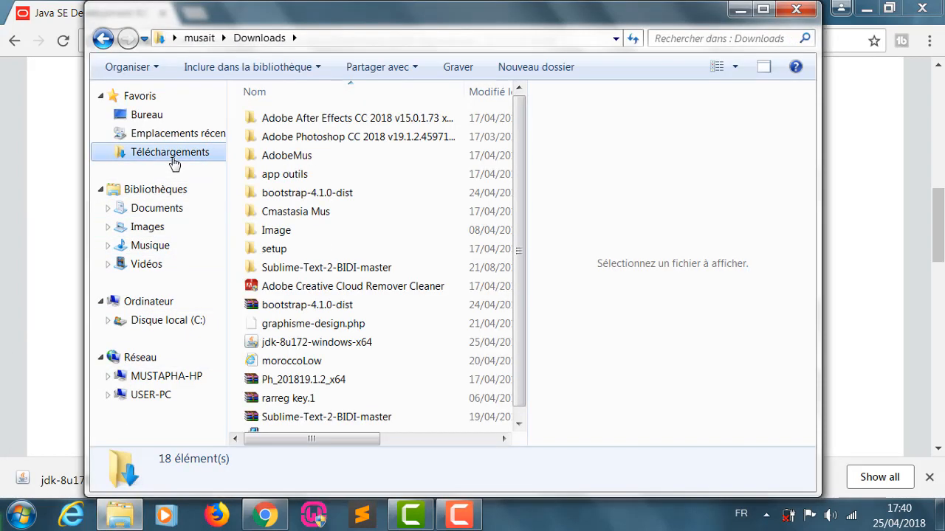
double_click(353, 342)
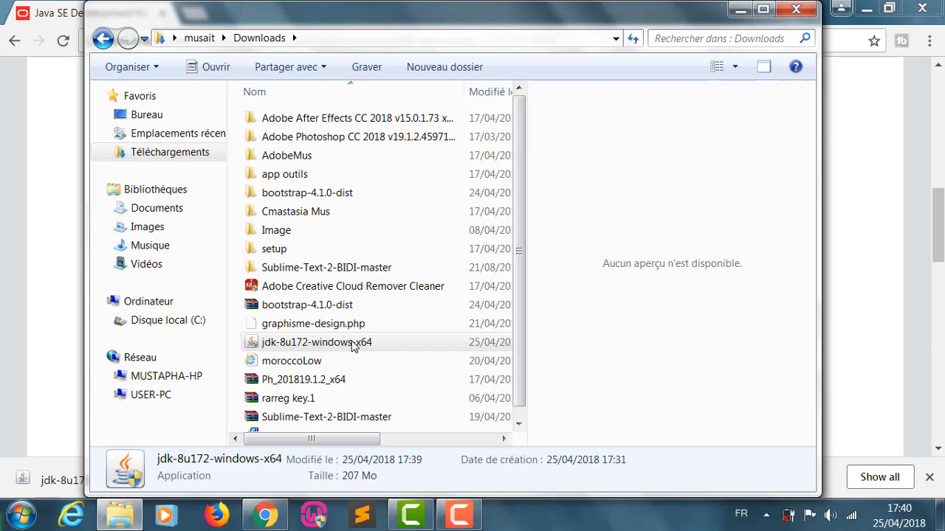
click(741, 10)
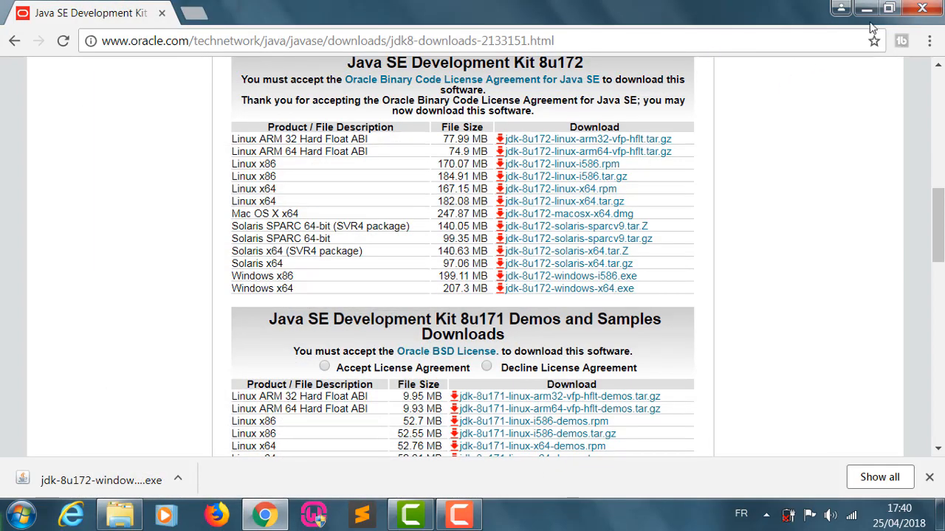
click(927, 8)
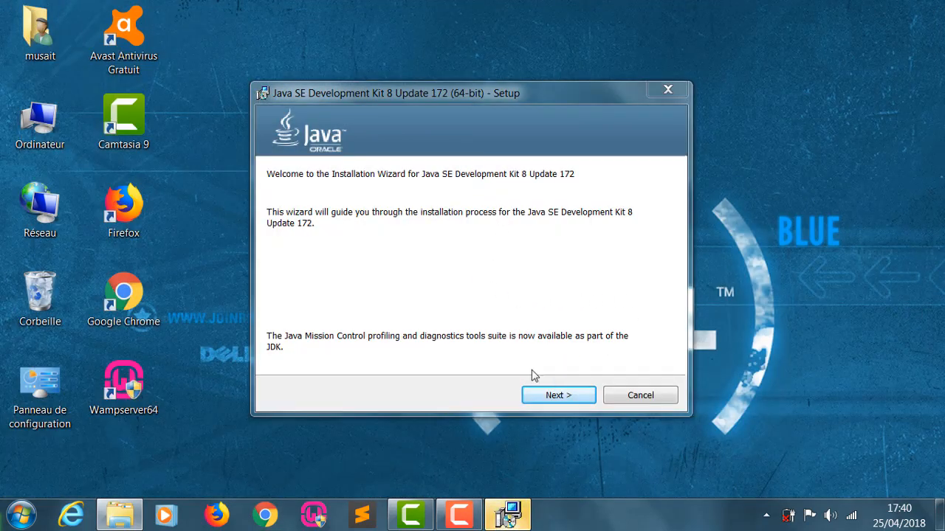
- Install the JDK with its default features and folder, and Java in C:\Program Files\Java\jre1.8.0_172
click(560, 396)
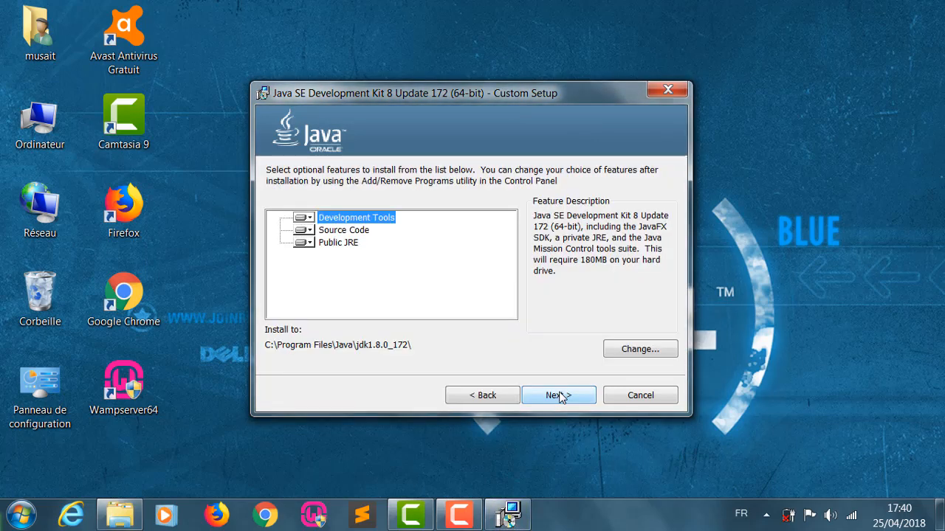
click(559, 394)
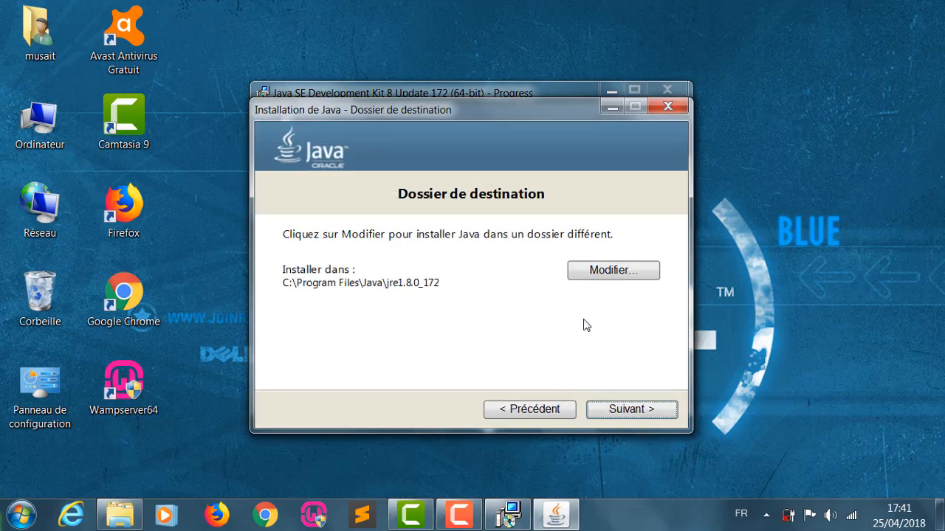
click(622, 410)
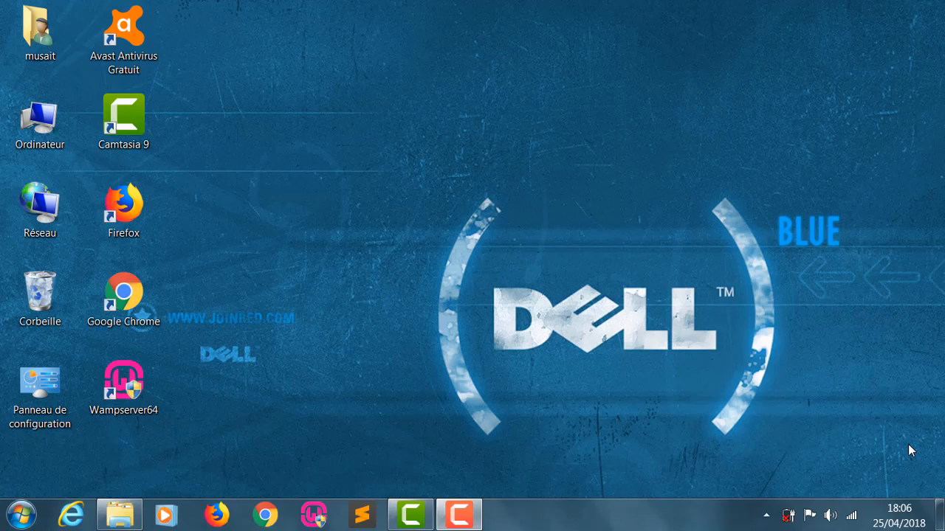
- Browse the local disk C: to the jdk1.8.0_172 folder inside Programmes\Java
click(21, 516)
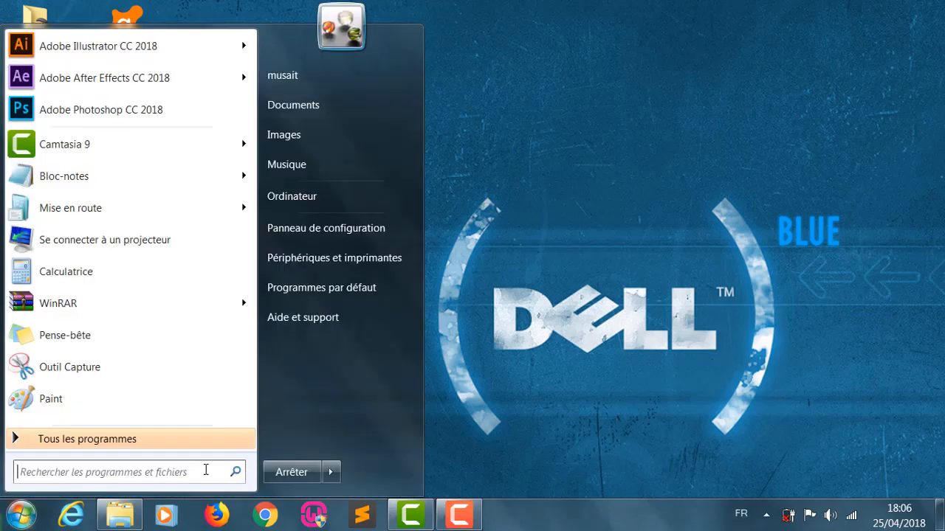
click(321, 196)
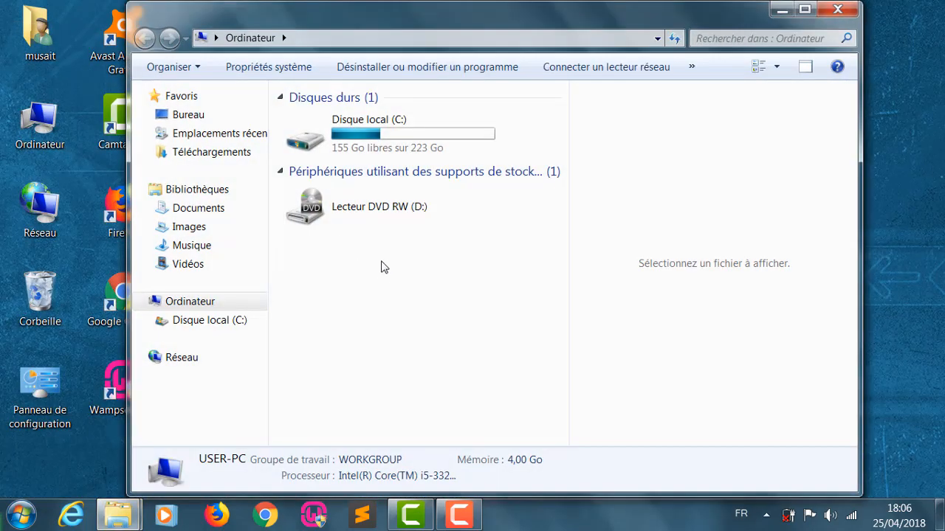
double_click(354, 141)
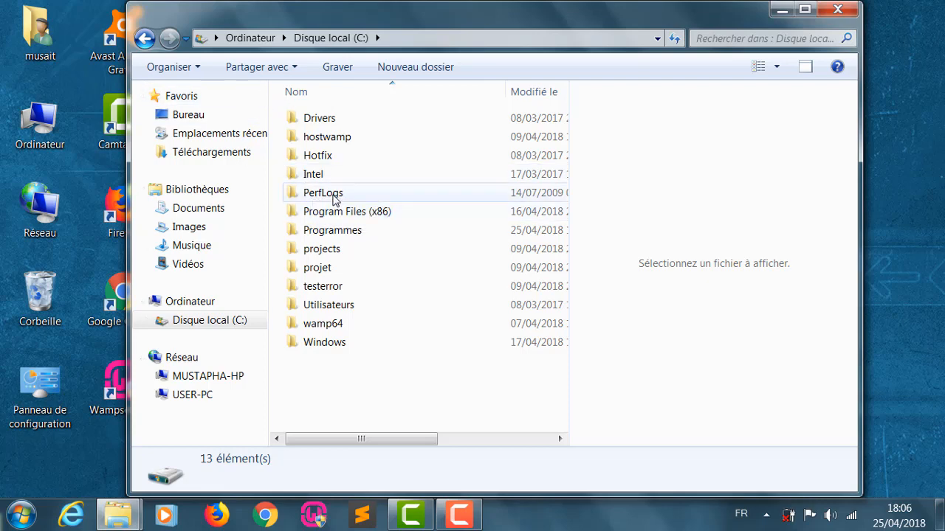
double_click(339, 234)
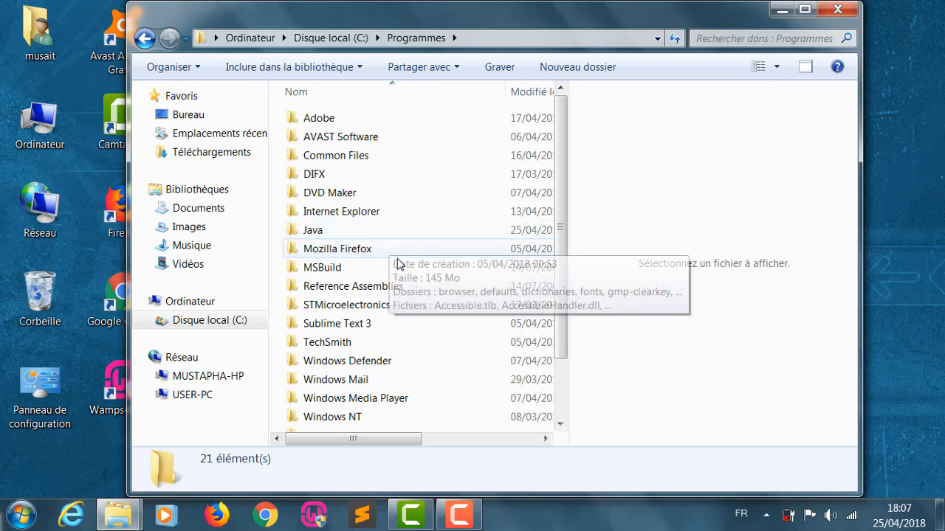
double_click(378, 235)
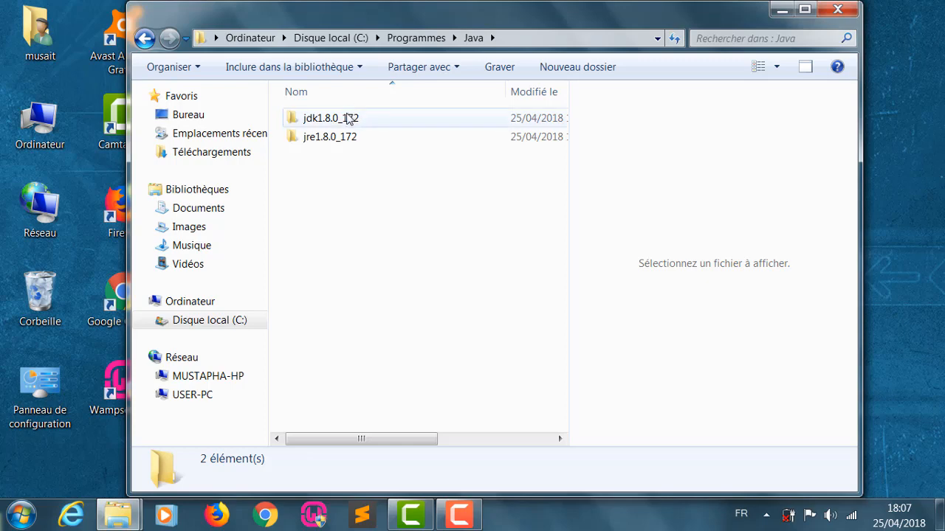
double_click(347, 125)
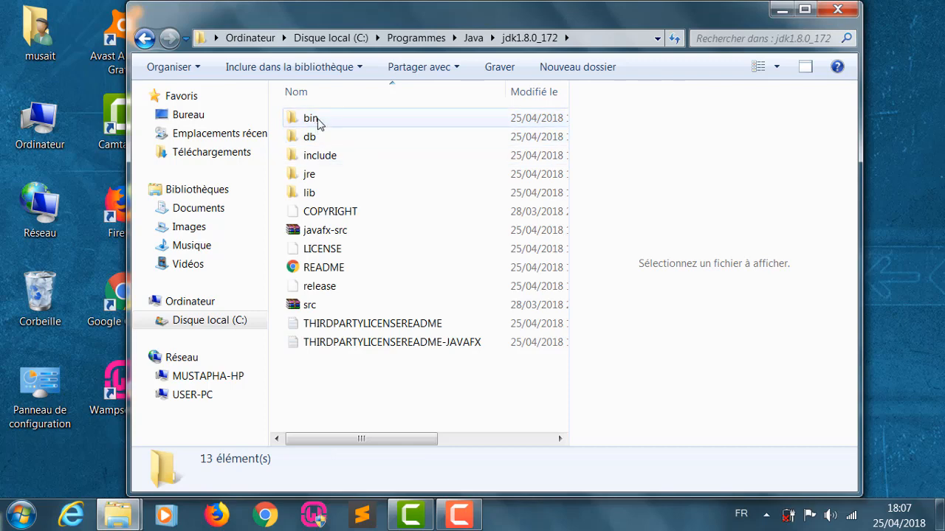
- Copy the location path C:\Program Files\Java from the jdk1.8.0_172 folder's properties and close the open windows
right_click(320, 118)
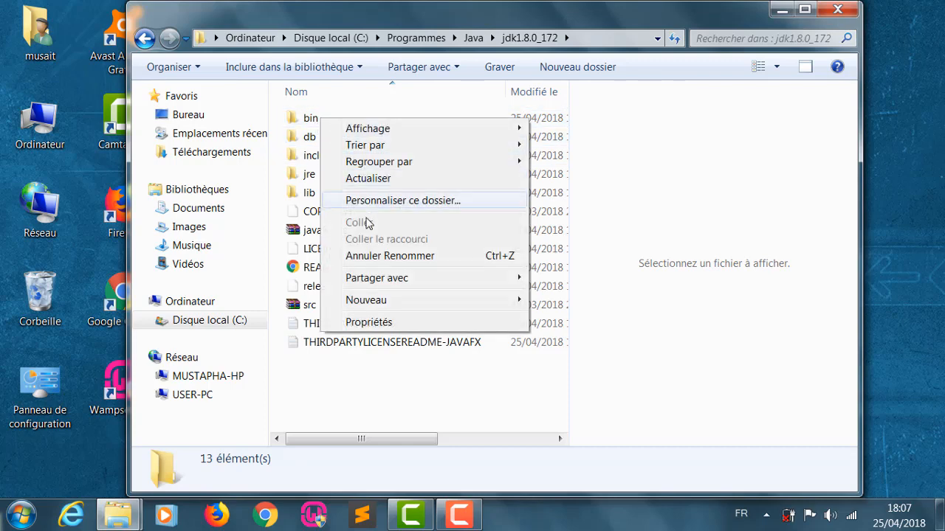
click(393, 324)
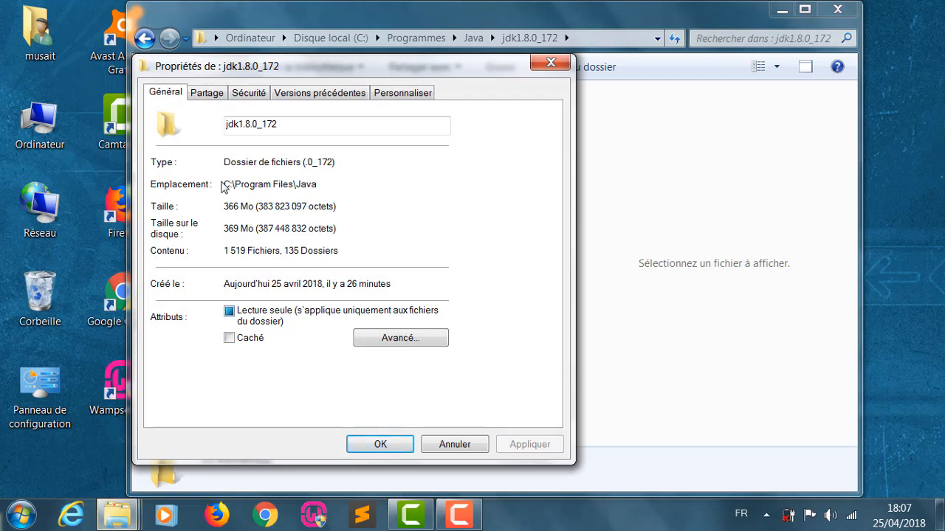
click(322, 183)
drag(323, 183, 238, 190)
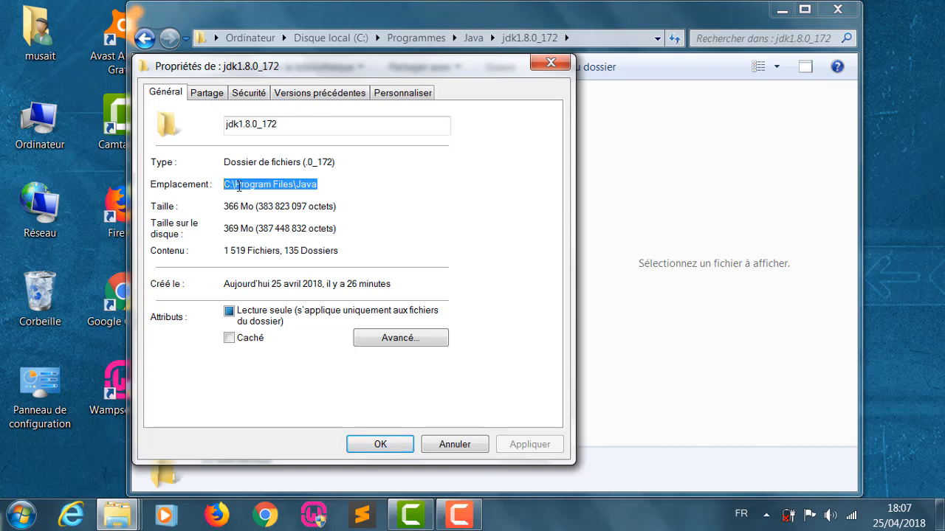
right_click(239, 186)
click(283, 235)
click(552, 63)
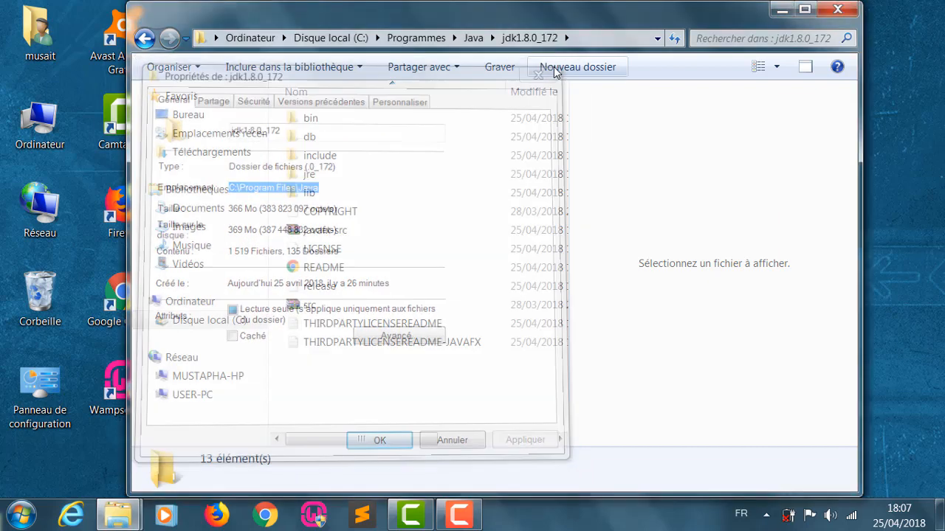
click(849, 11)
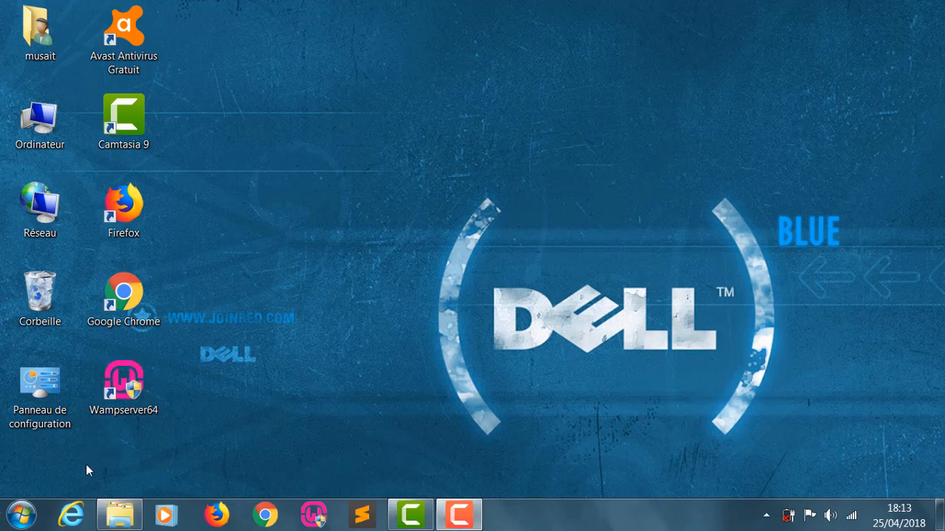
- Open the environment variables from the computer's advanced system settings and arrange the dialogs so their contents are fully in view
click(20, 517)
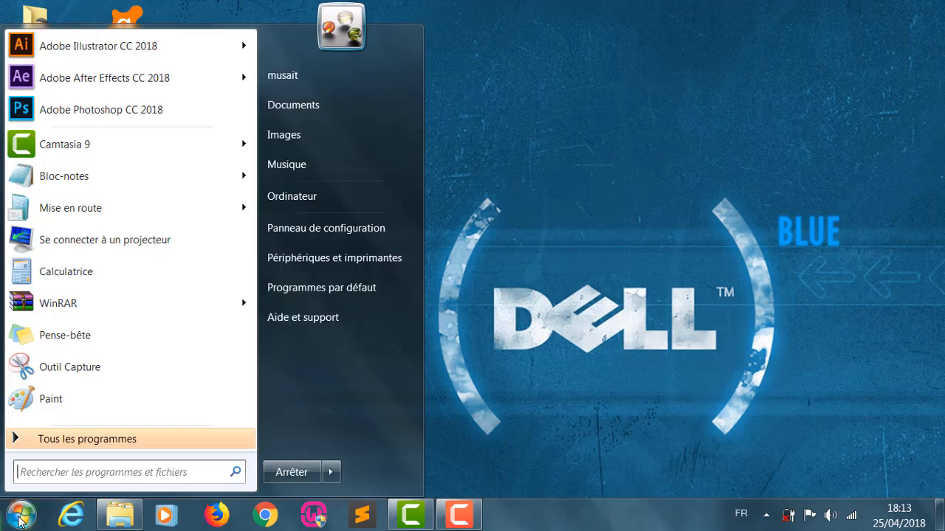
right_click(293, 201)
click(342, 325)
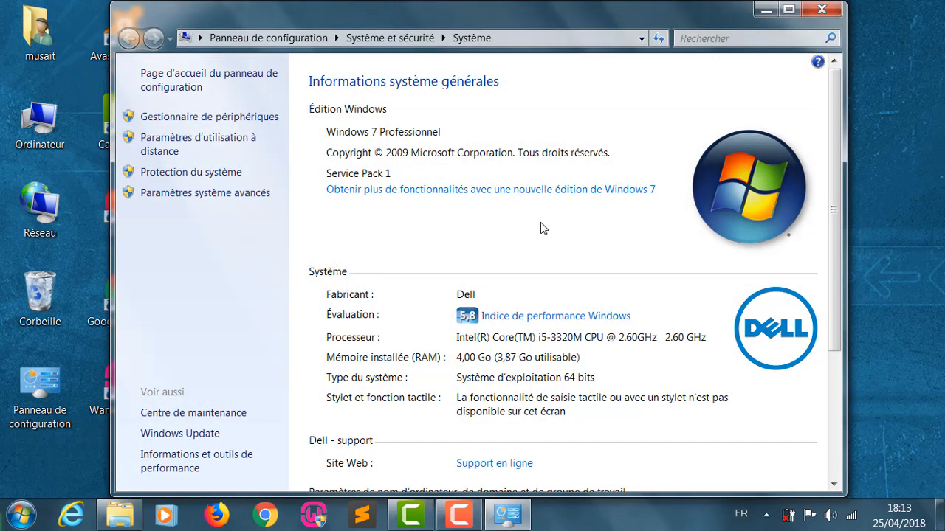
click(202, 193)
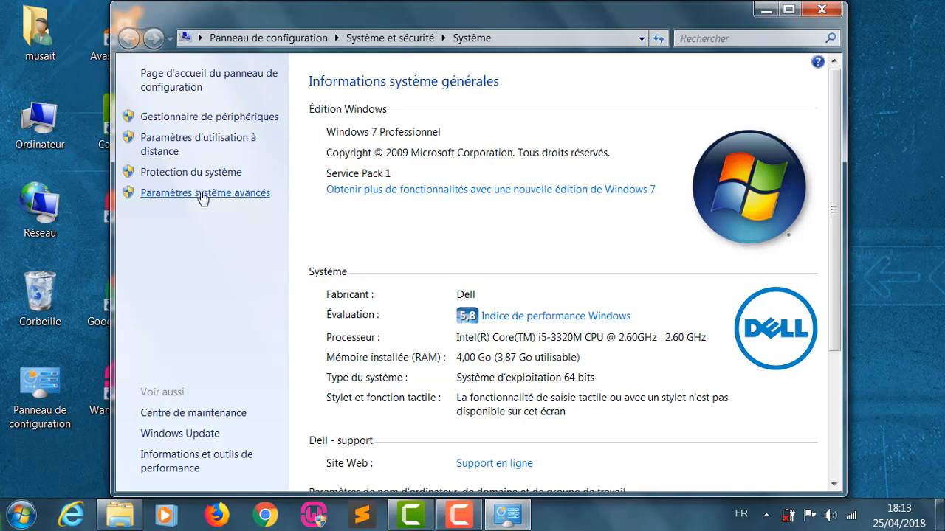
drag(236, 59, 477, 62)
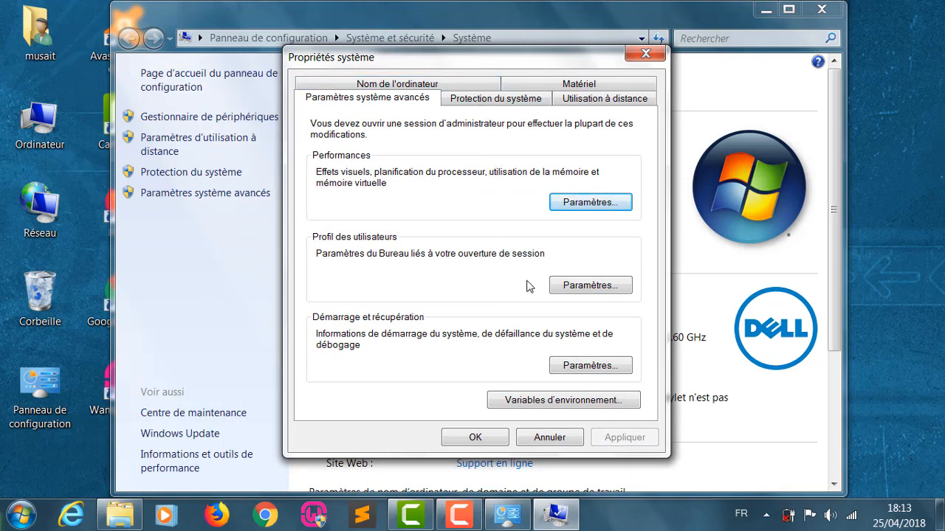
click(569, 401)
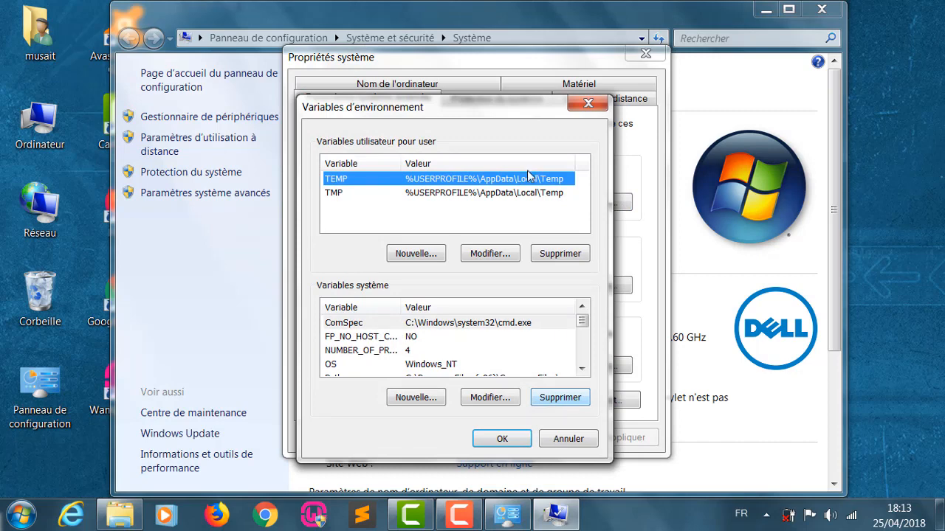
drag(492, 111, 511, 61)
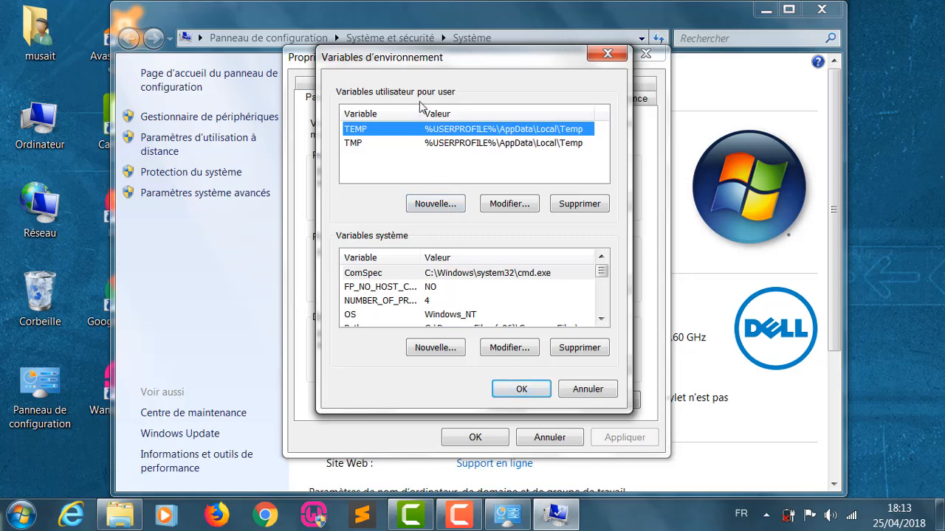
- Create a user environment variable named JAVA_HOME with the copied path C:\Program Files\Java as its value
click(450, 206)
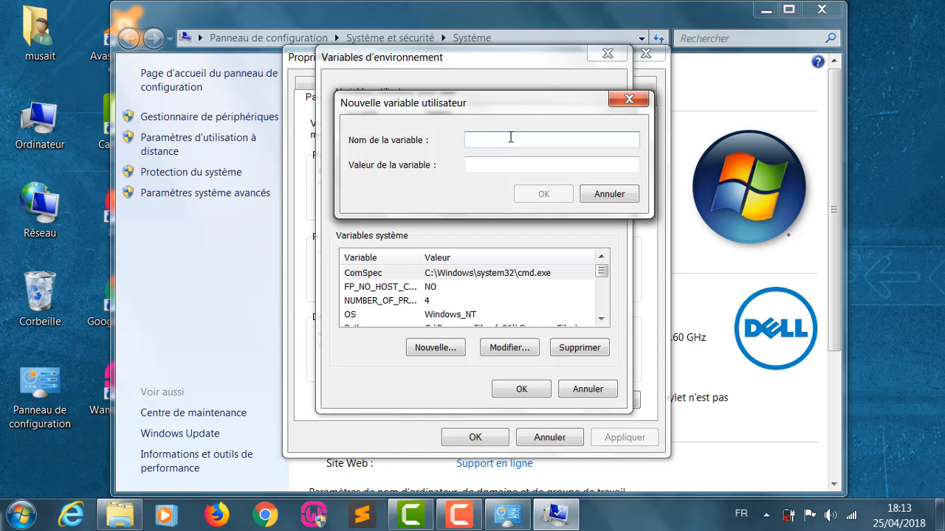
text(JAVA_HOME)
click(538, 163)
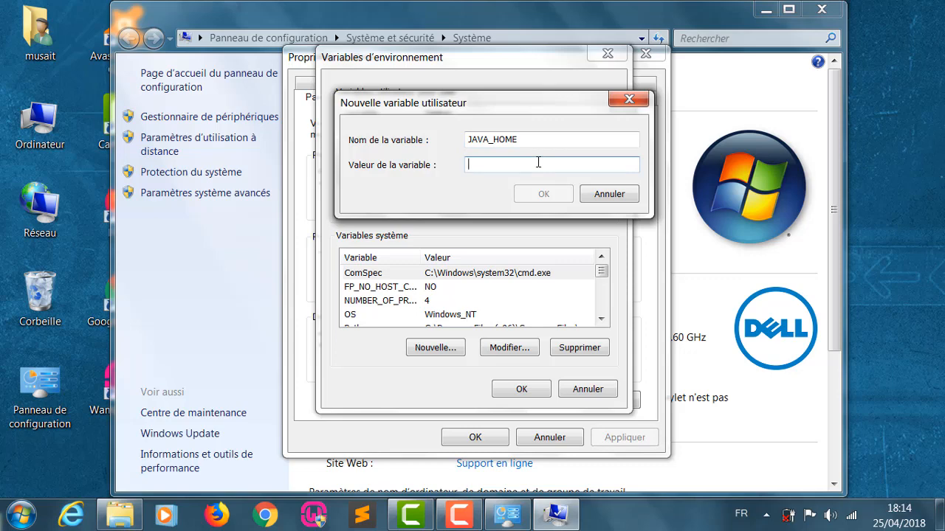
right_click(538, 162)
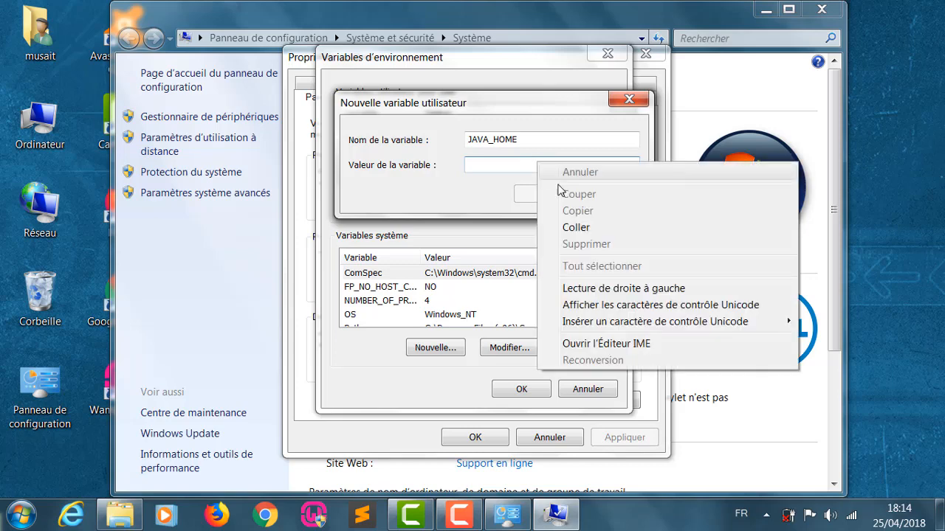
click(574, 228)
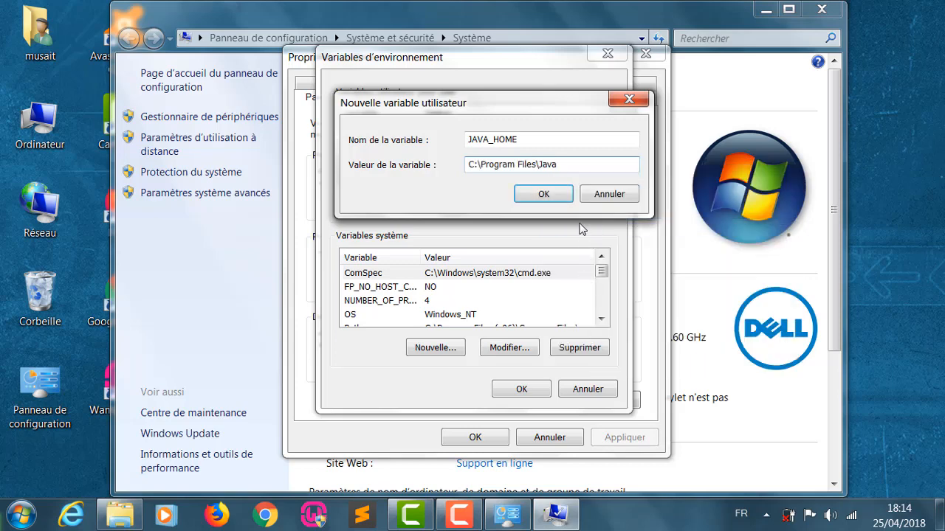
click(544, 194)
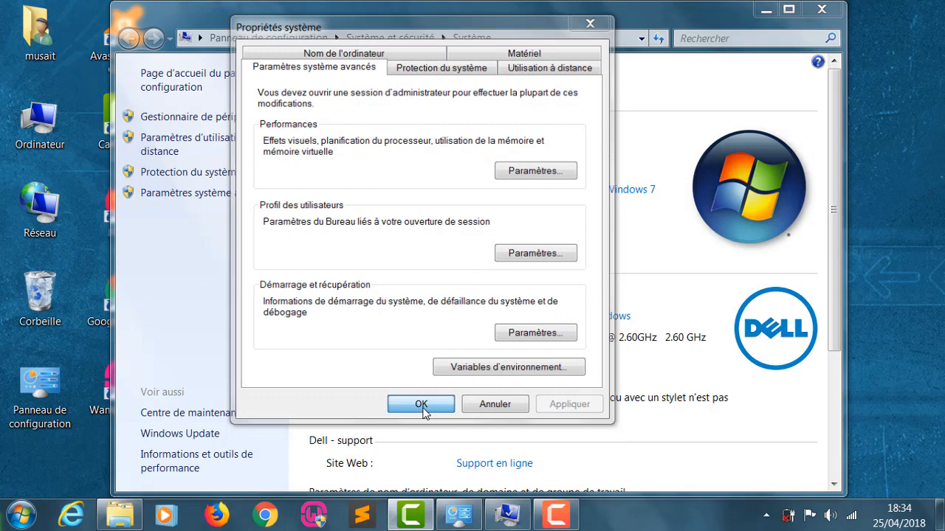
- Start a new system variable in the environment variables
click(424, 406)
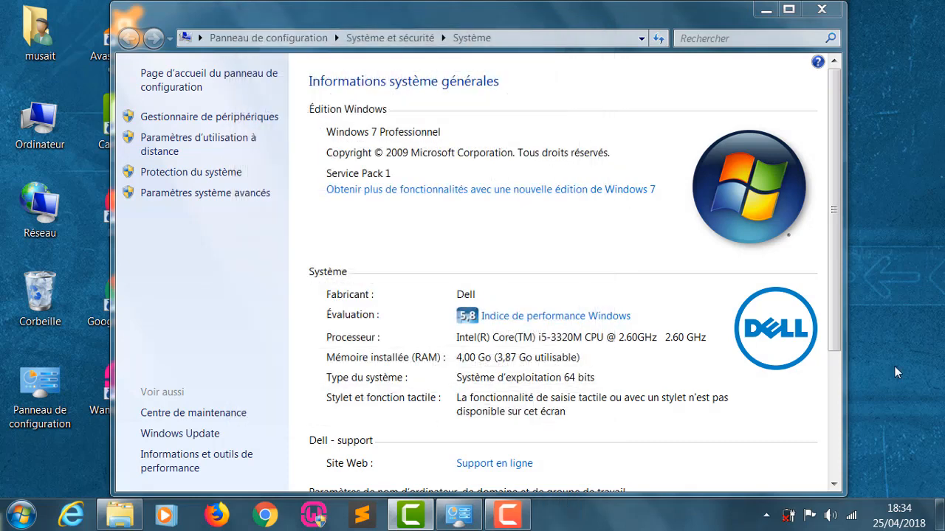